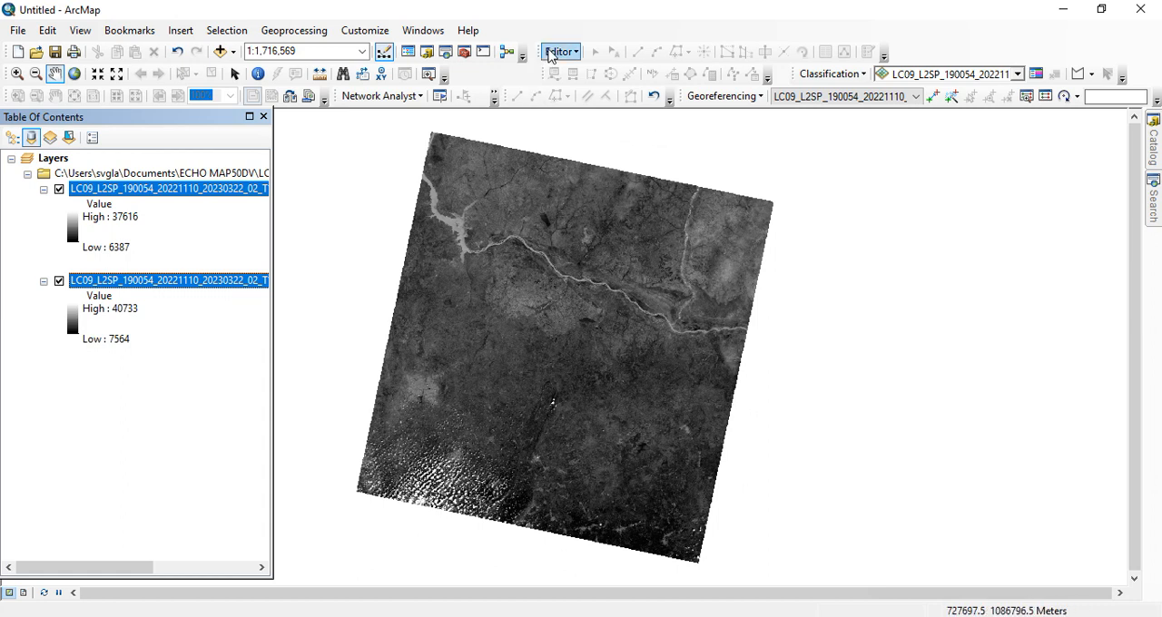
Step: Open the Raster Calculator from the Map Algebra toolset of Spatial Analyst
left_click(463, 54)
scroll(1021, 268, "down", 2)
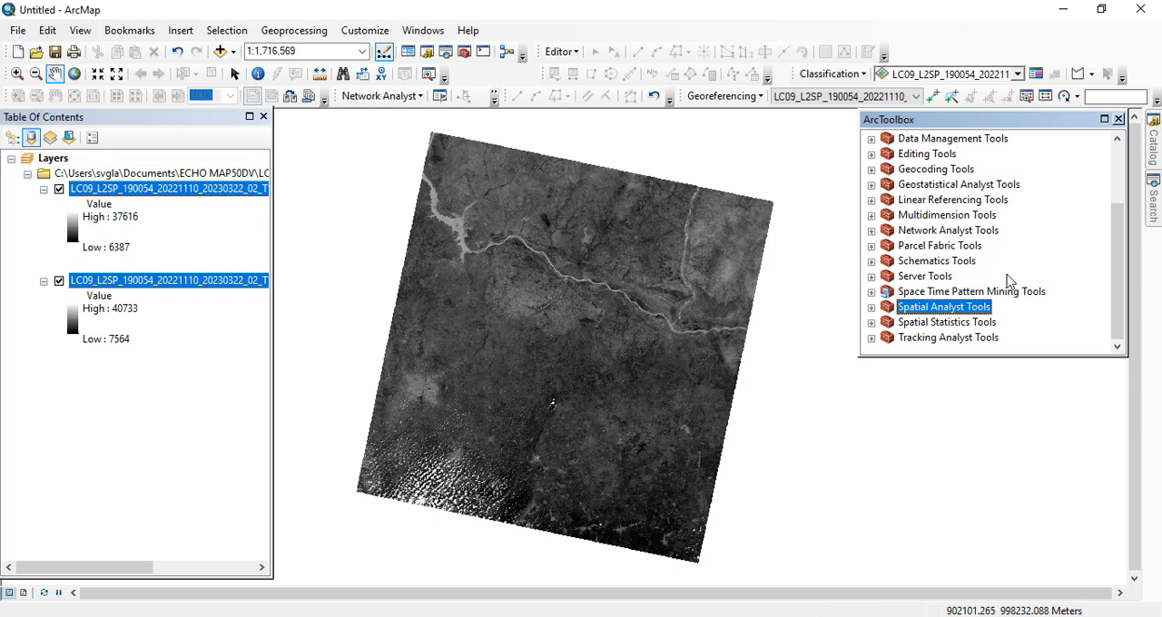
double_click(919, 308)
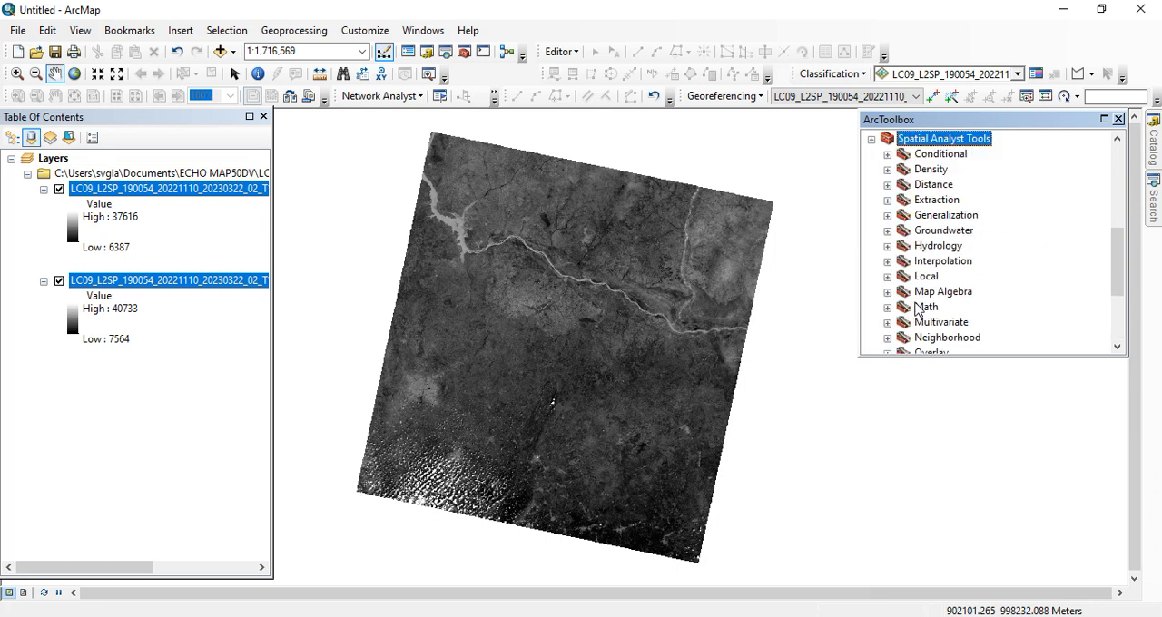
left_click(886, 291)
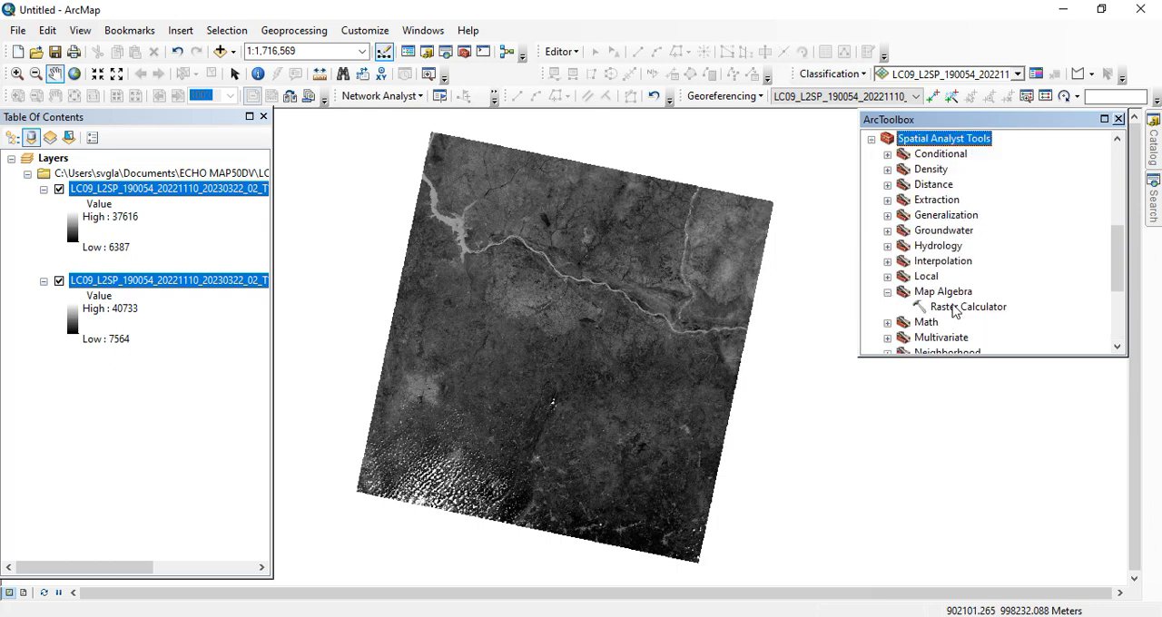
double_click(953, 307)
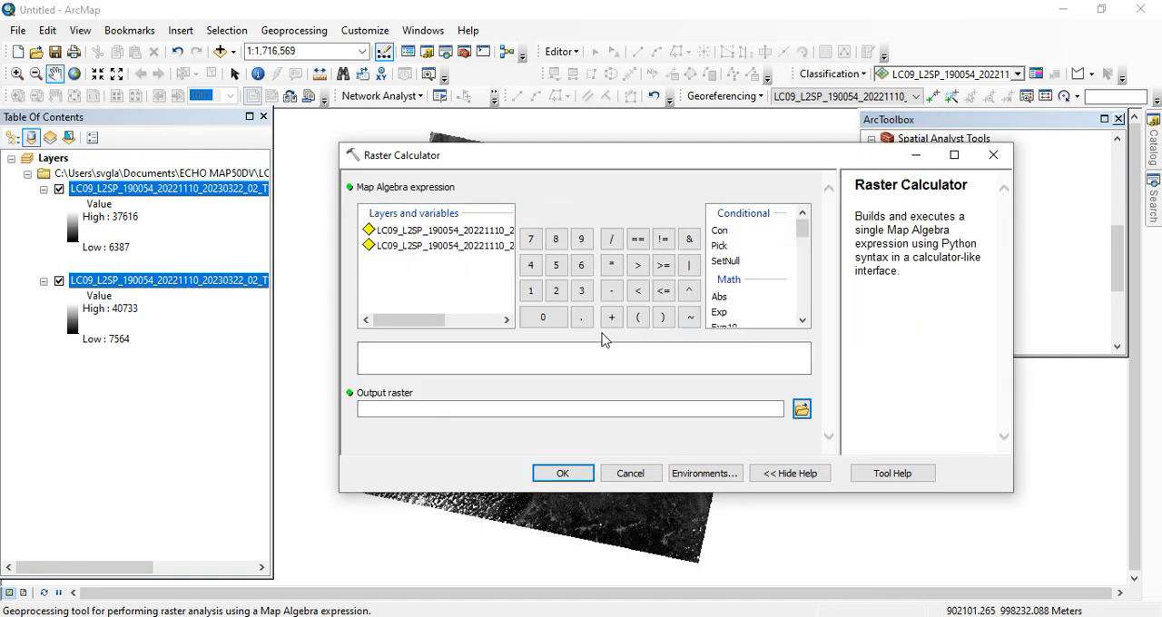
Step: Enter the NDVI numerator in the map algebra expression as Float of the SR_B5 raster minus the SR_B4 raster
left_click_drag(423, 323, 482, 338)
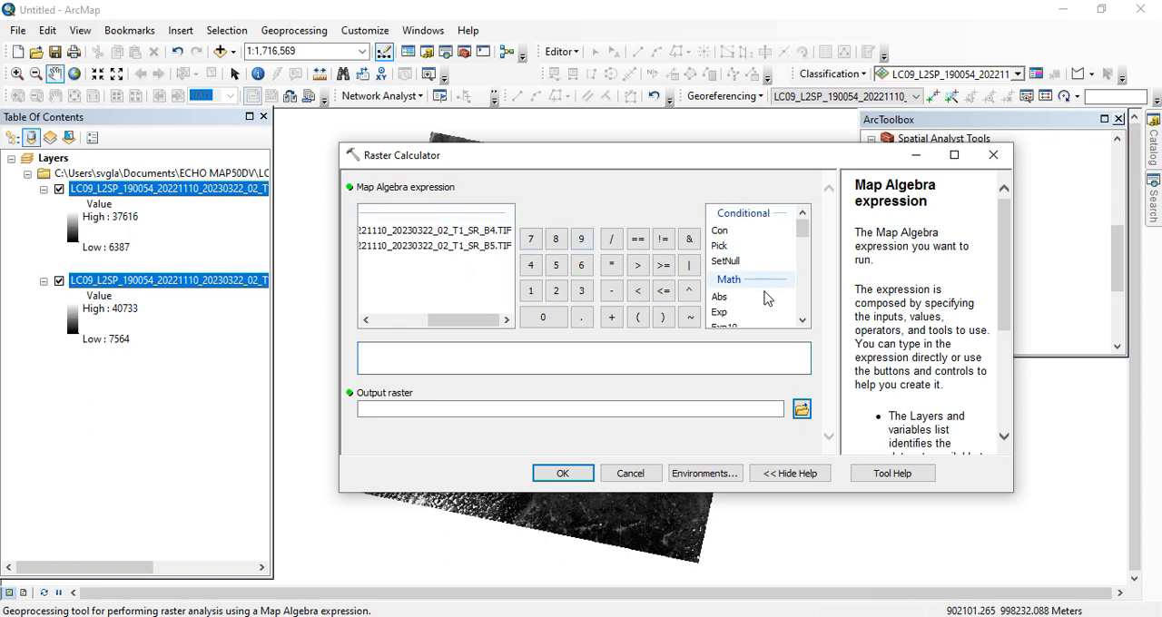
scroll(802, 313, "down", 1)
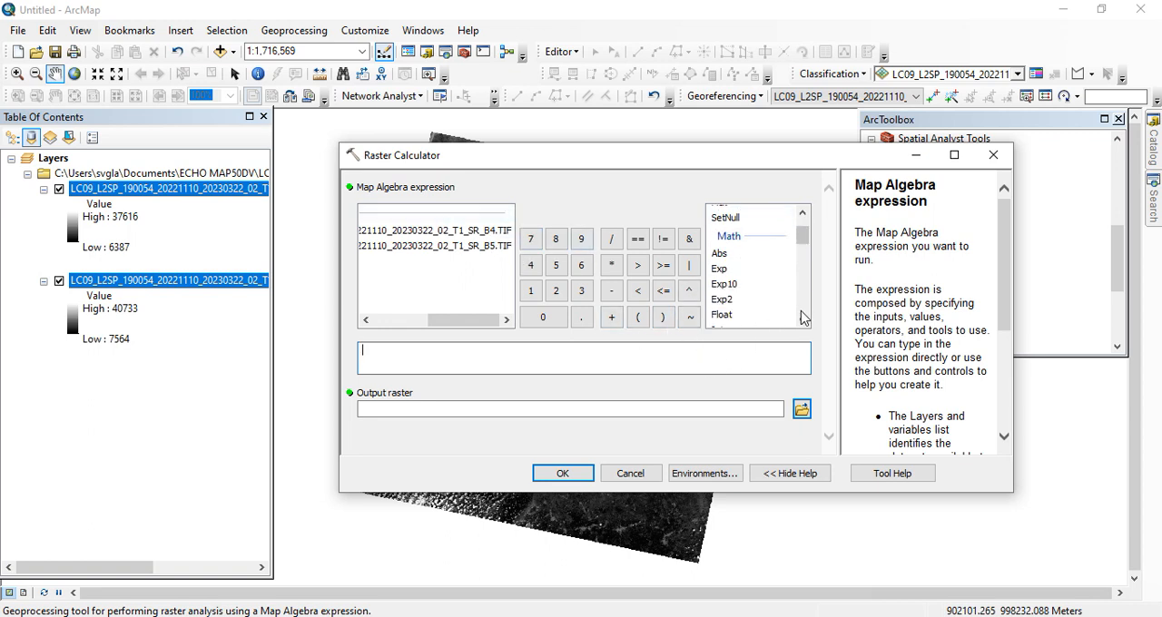
scroll(801, 316, "down", 1)
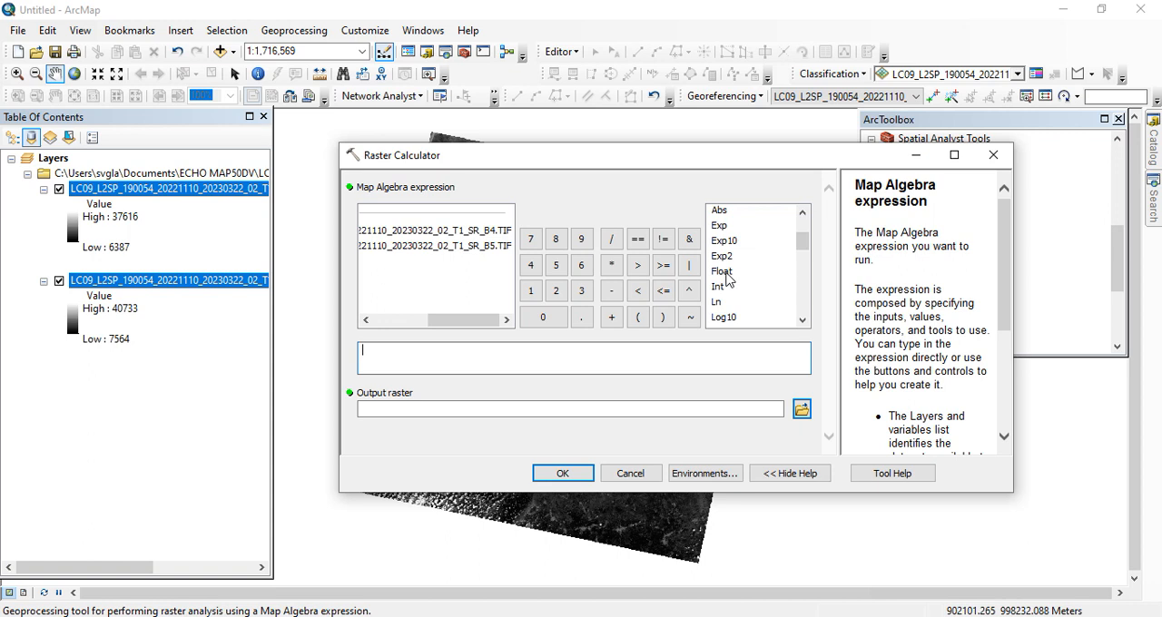
double_click(723, 272)
double_click(498, 251)
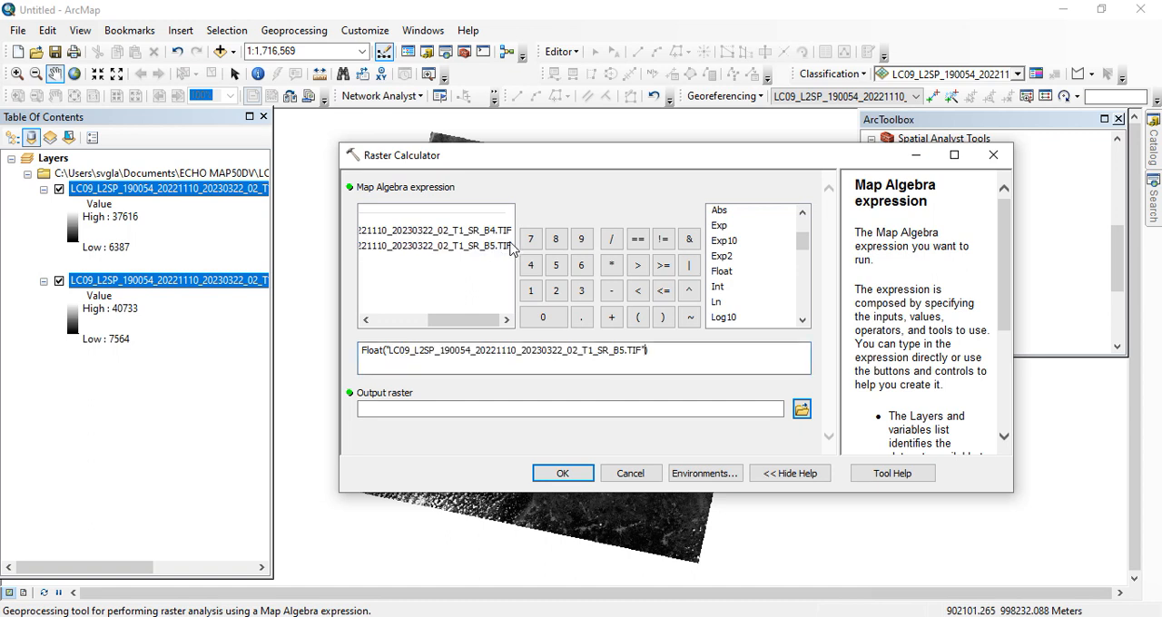
left_click(612, 295)
double_click(491, 233)
left_click(648, 361)
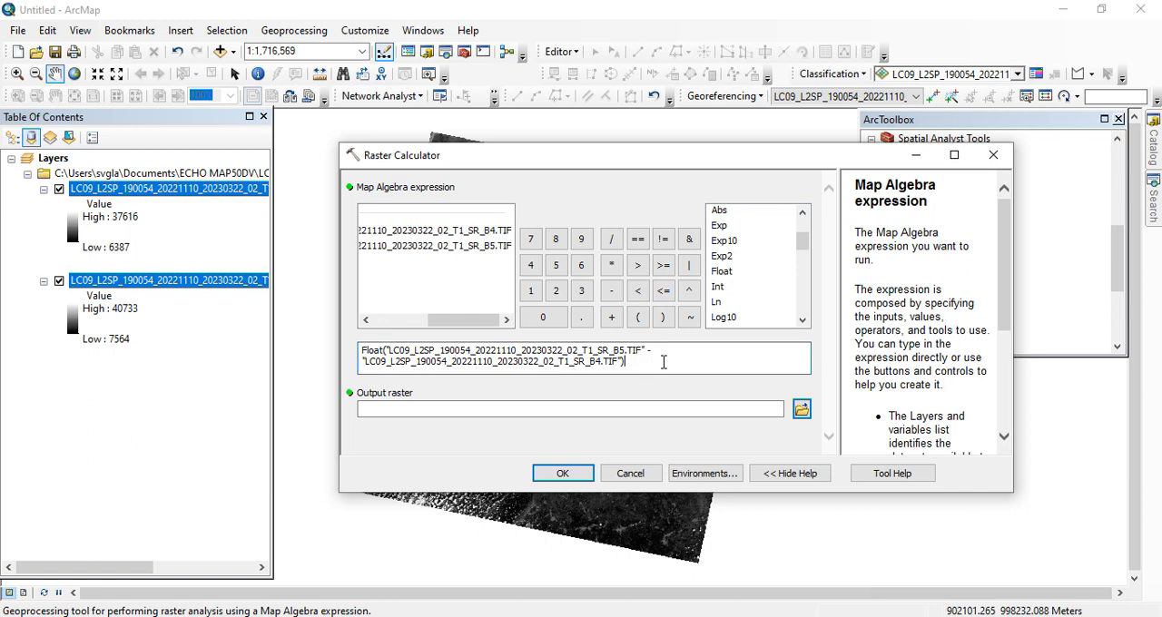
Step: Extend the expression by dividing the numerator by Float of the SR_B5 raster plus the SR_B4 raster
left_click(612, 239)
double_click(723, 272)
double_click(428, 247)
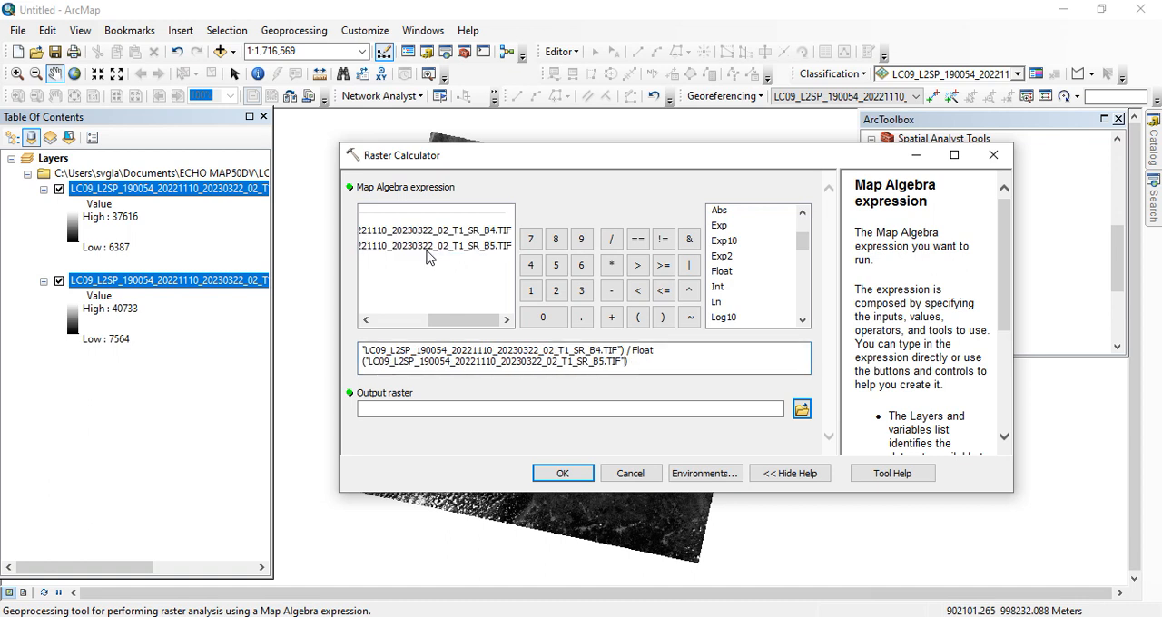
left_click(611, 318)
double_click(500, 232)
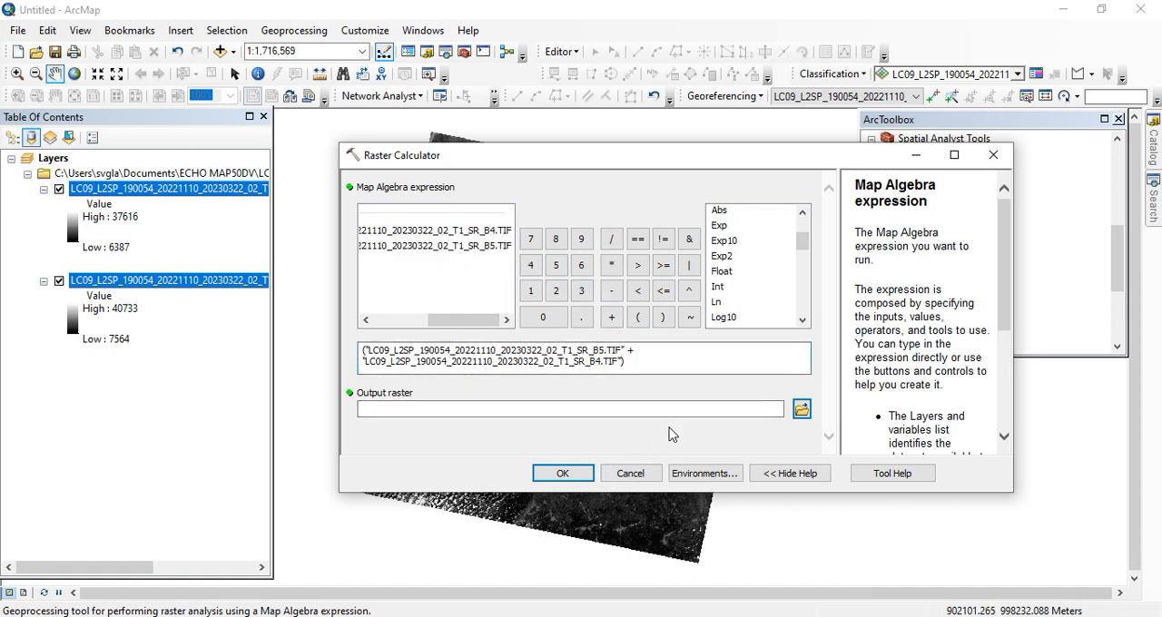
Step: Set the output raster to NDVI_1 in the My LST Work folder and run the calculation
left_click(801, 410)
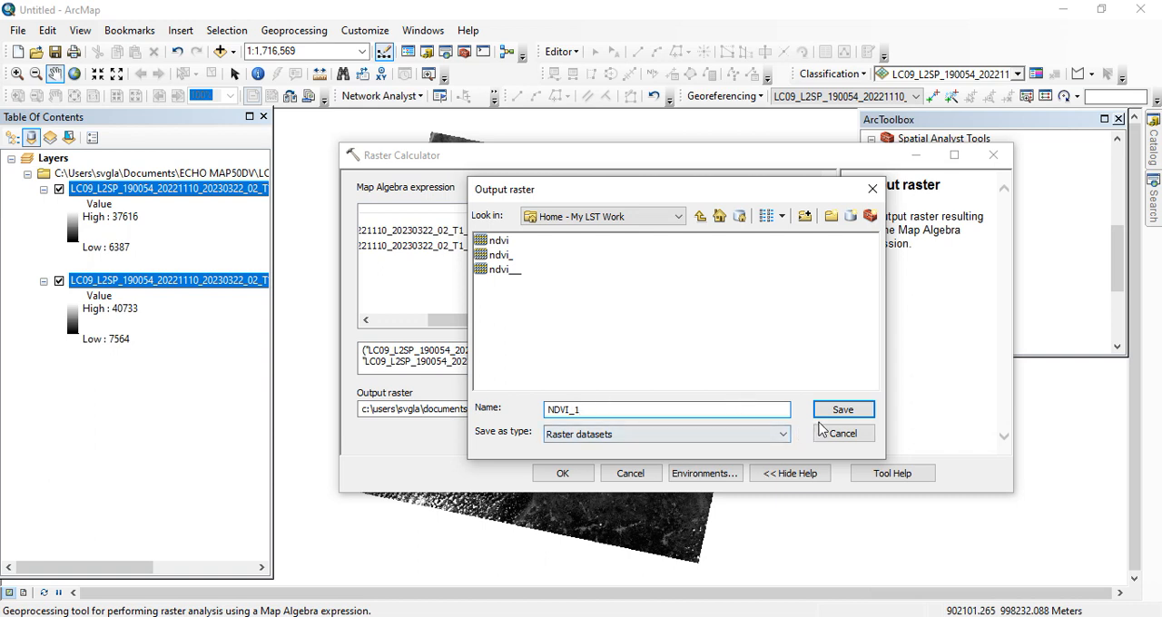
left_click(842, 409)
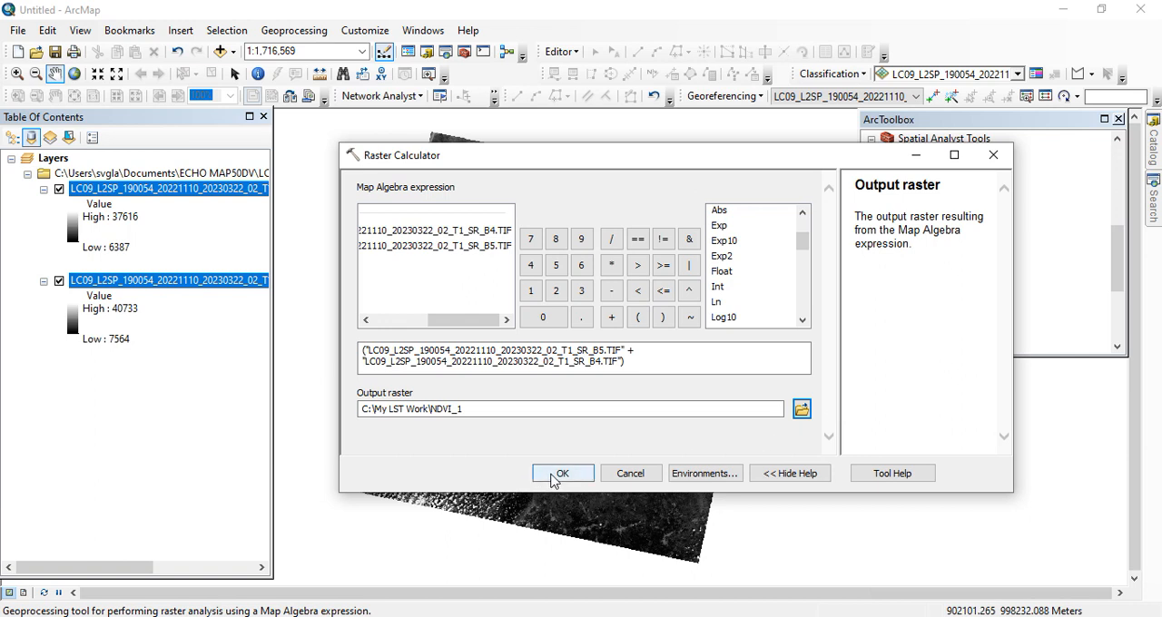
left_click(562, 474)
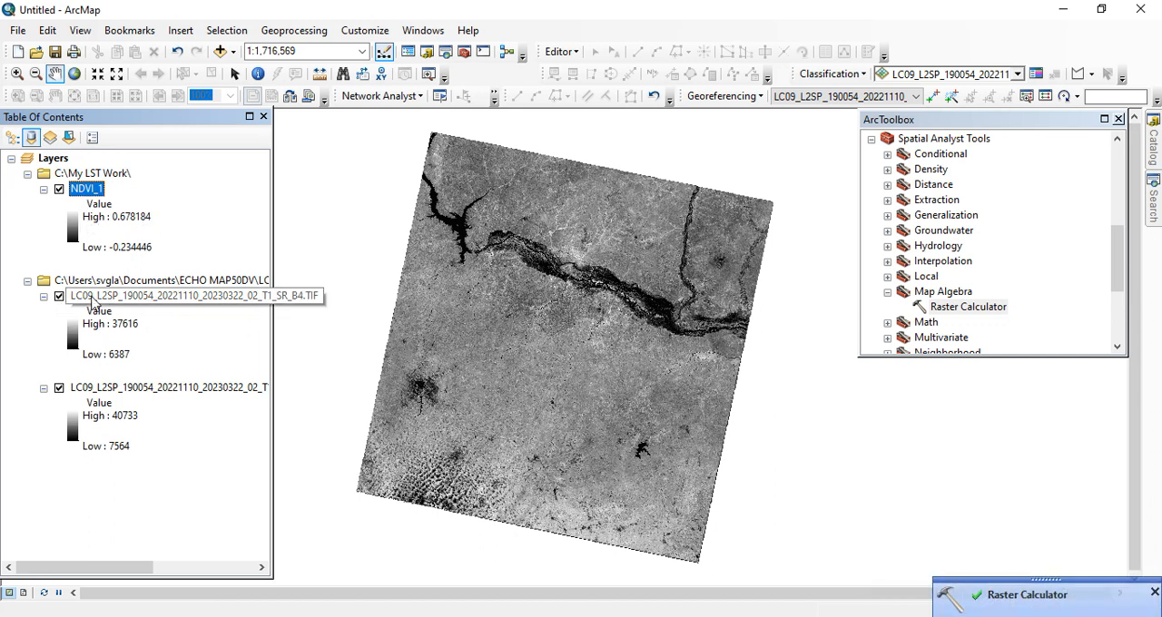
Step: Remove the SR_B4 and SR_B5 band layers from the map
right_click(95, 302)
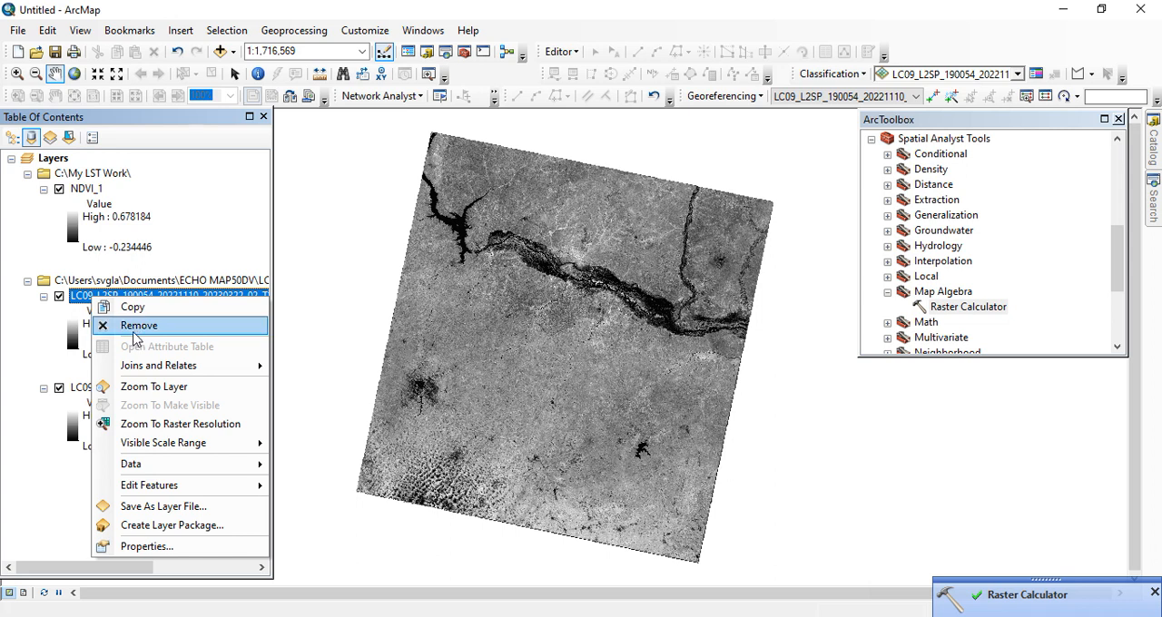
left_click(141, 329)
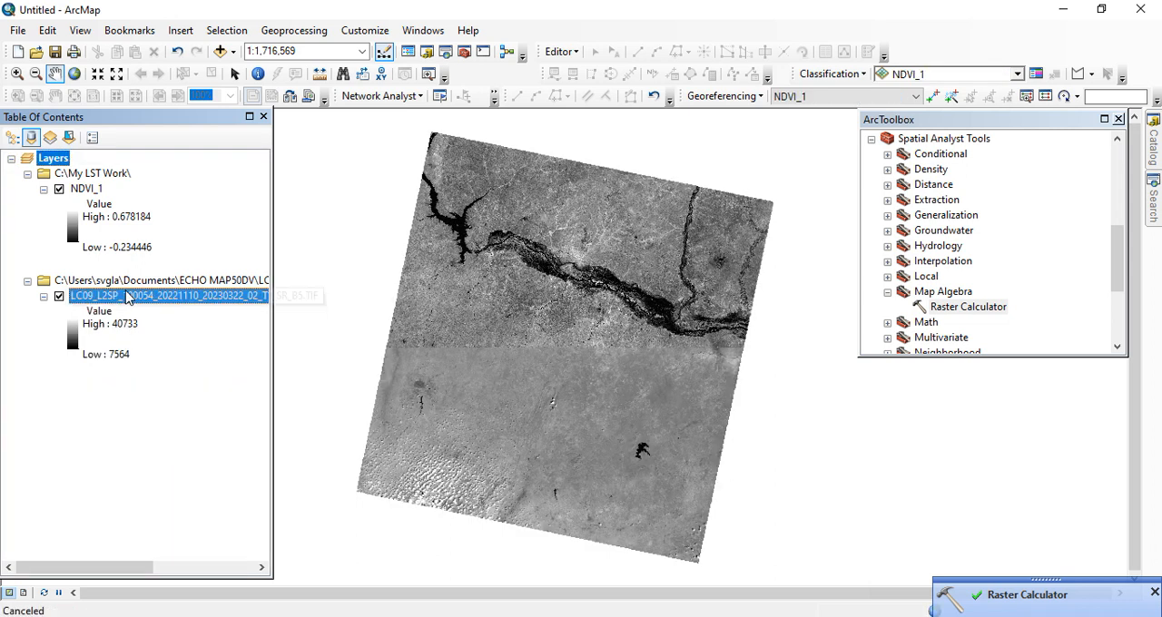
right_click(131, 299)
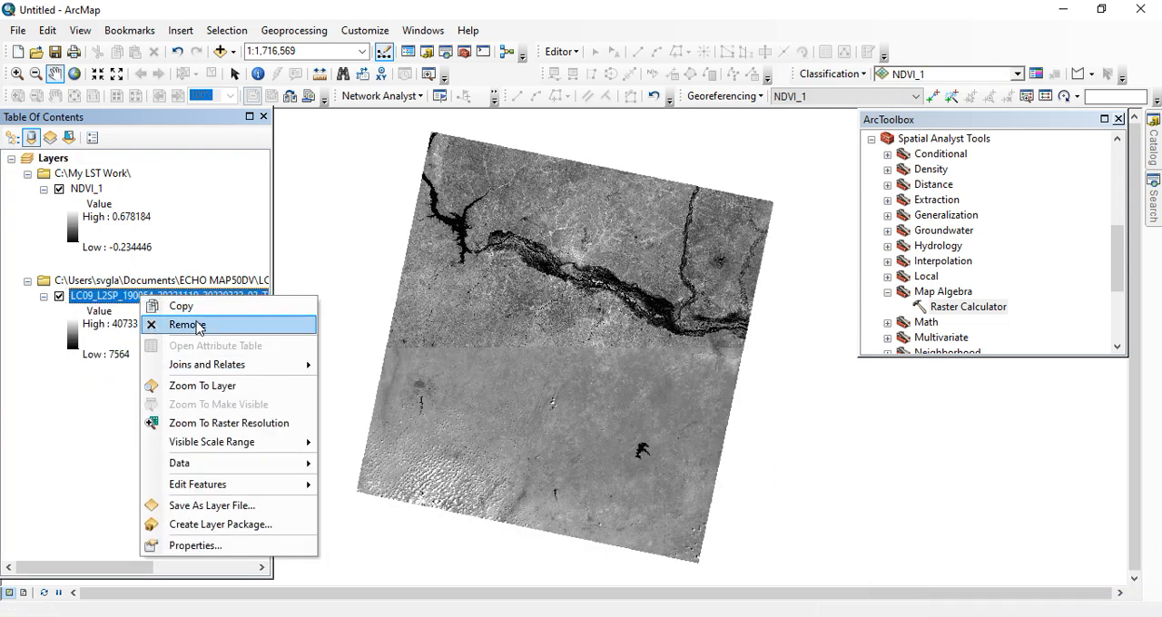
left_click(173, 321)
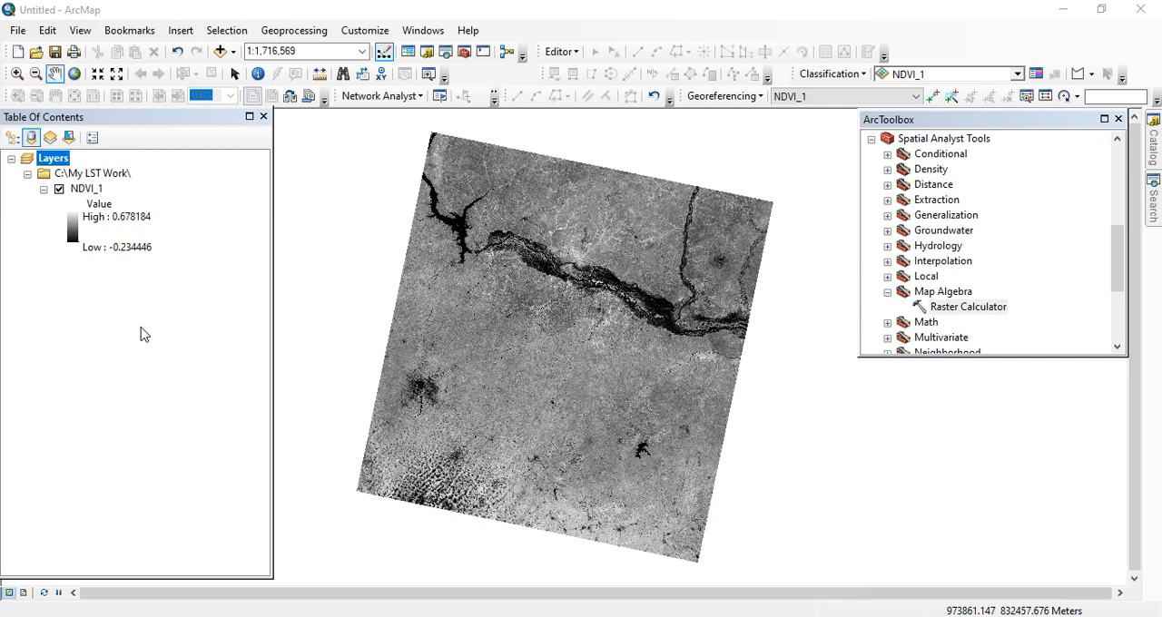
Step: Switch the NDVI_1 layer to classified symbology, computing its histogram, and set the number of classes to 4
right_click(87, 189)
left_click(169, 435)
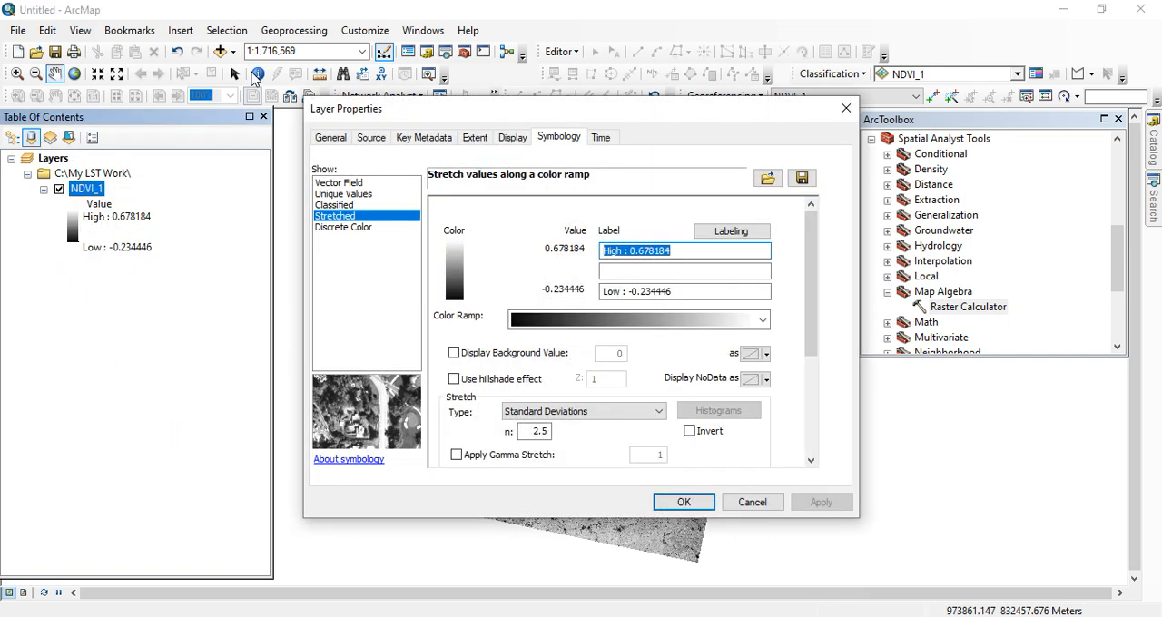
left_click(340, 207)
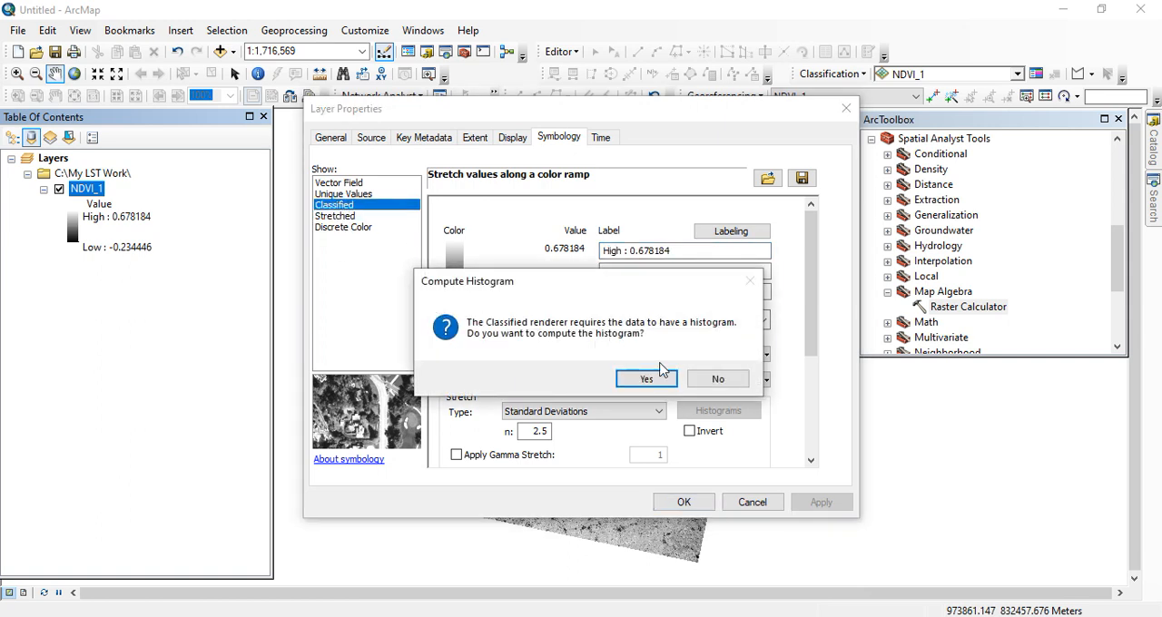
left_click(648, 380)
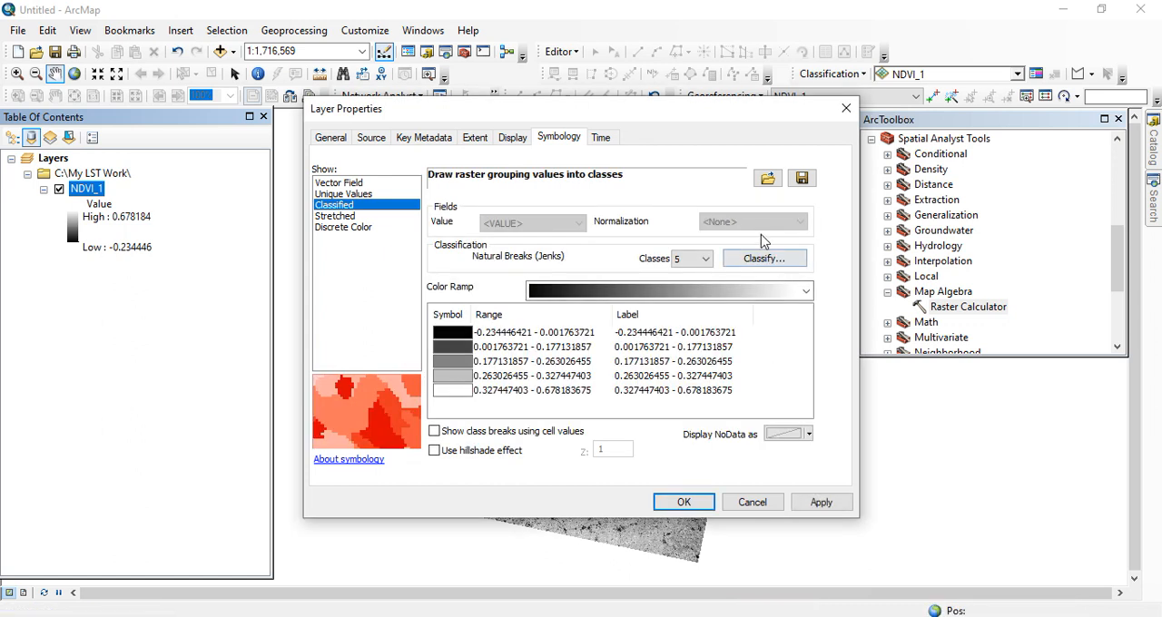
left_click(706, 260)
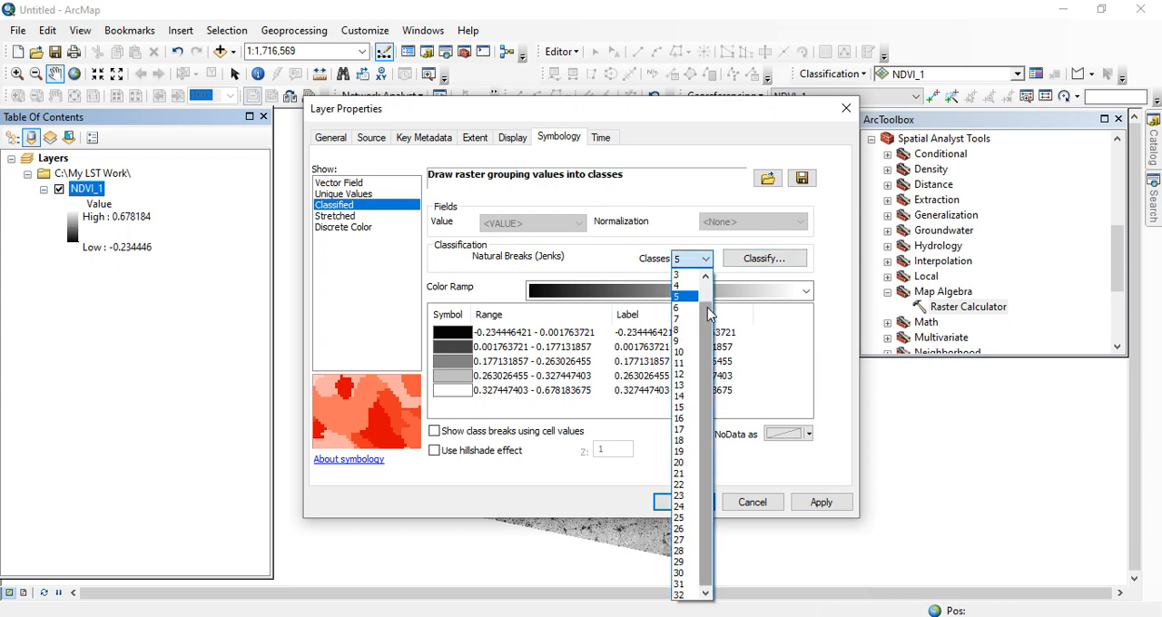
left_click(679, 287)
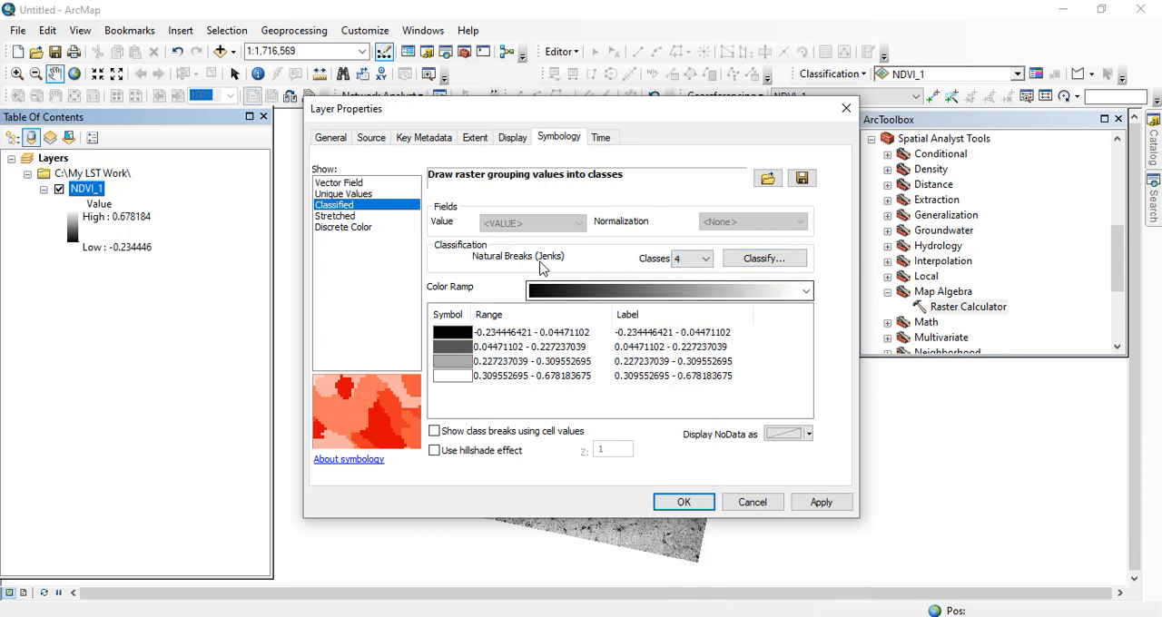
Step: Set NDVI_1's manual class breaks to 0.1, 0.3 and 0.5, and colour the ascending classes blue, brown, green and dark green
left_click(763, 258)
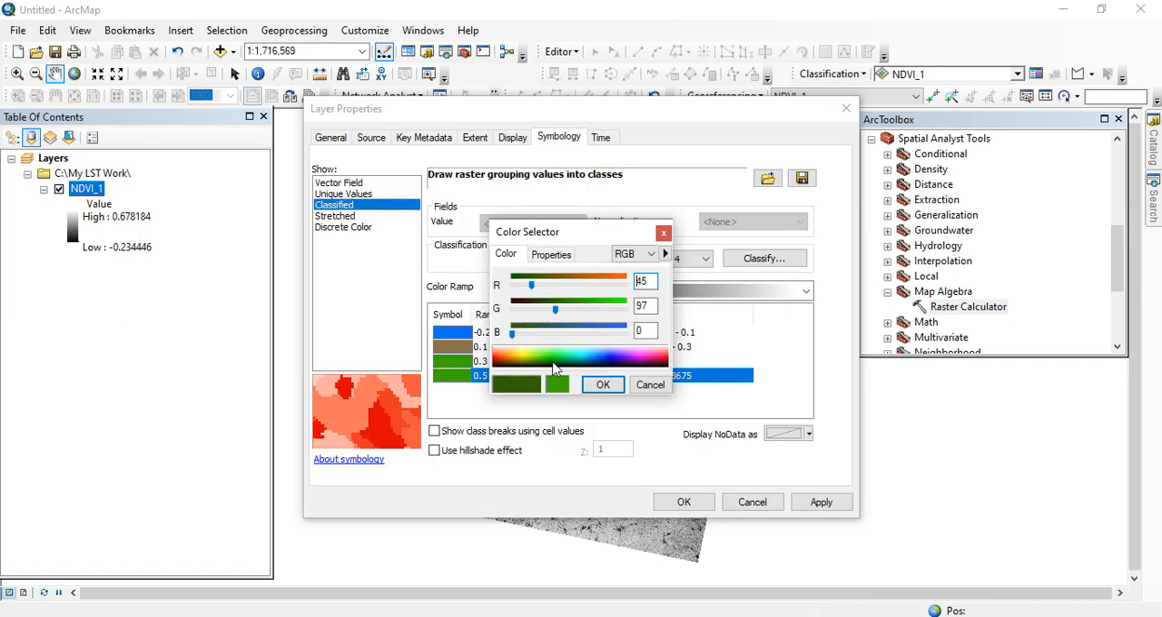
left_click(603, 384)
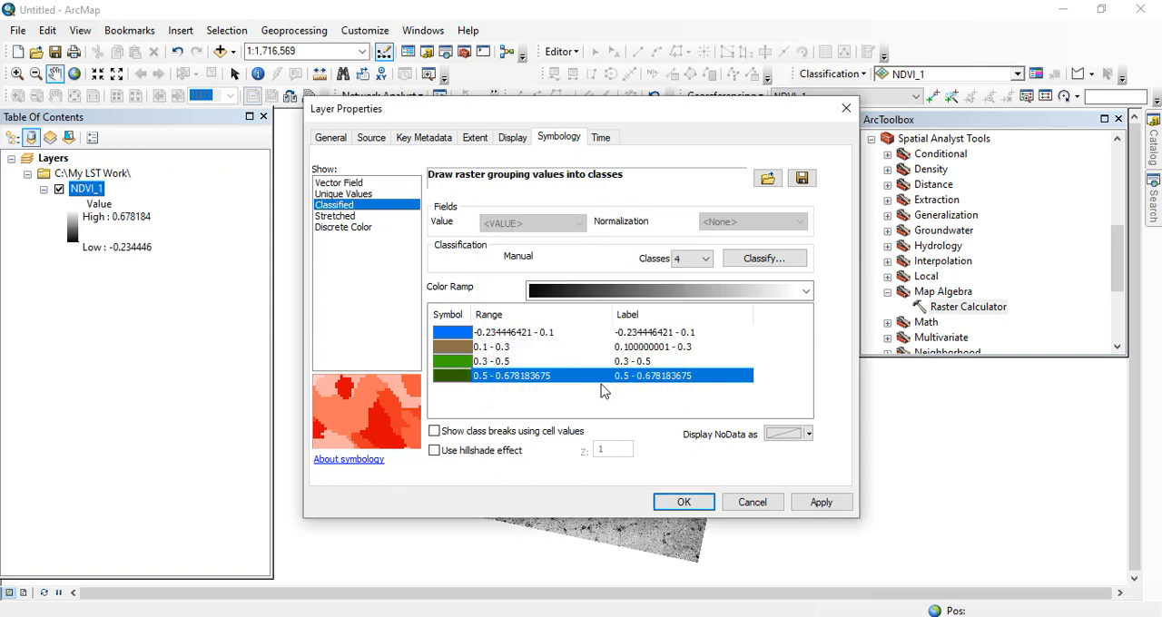
left_click(683, 504)
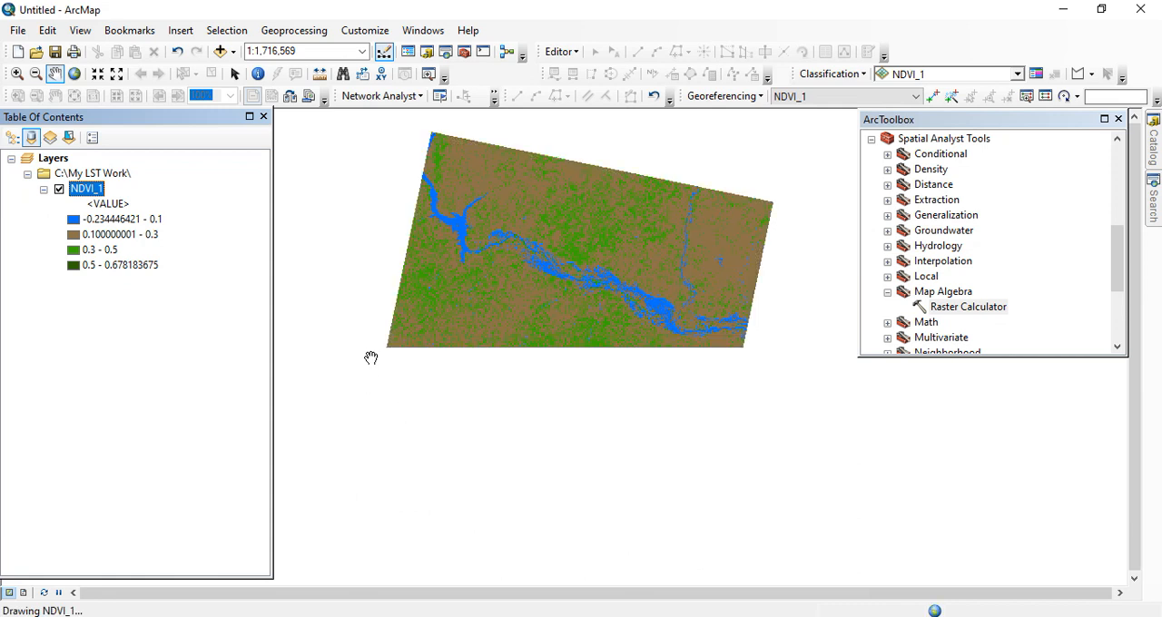